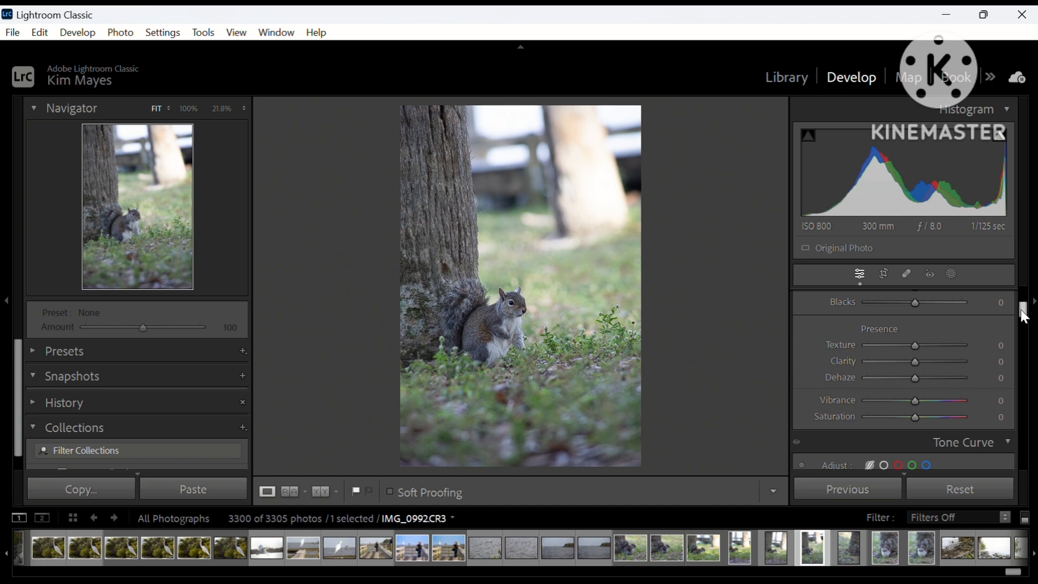
- Set the squirrel photo's exposure to -0.20
drag(1025, 318, 1025, 308)
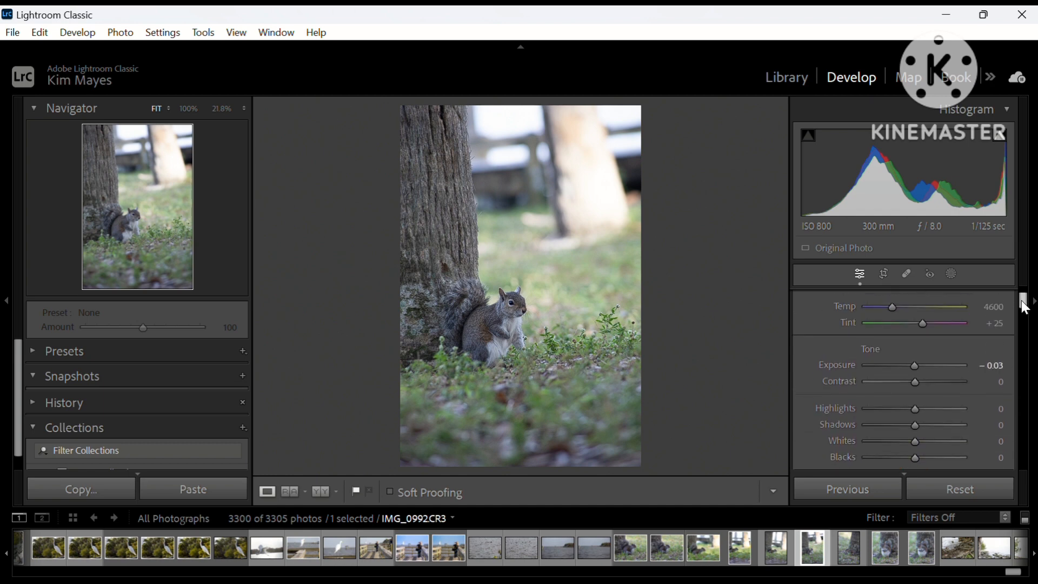
double_click(839, 368)
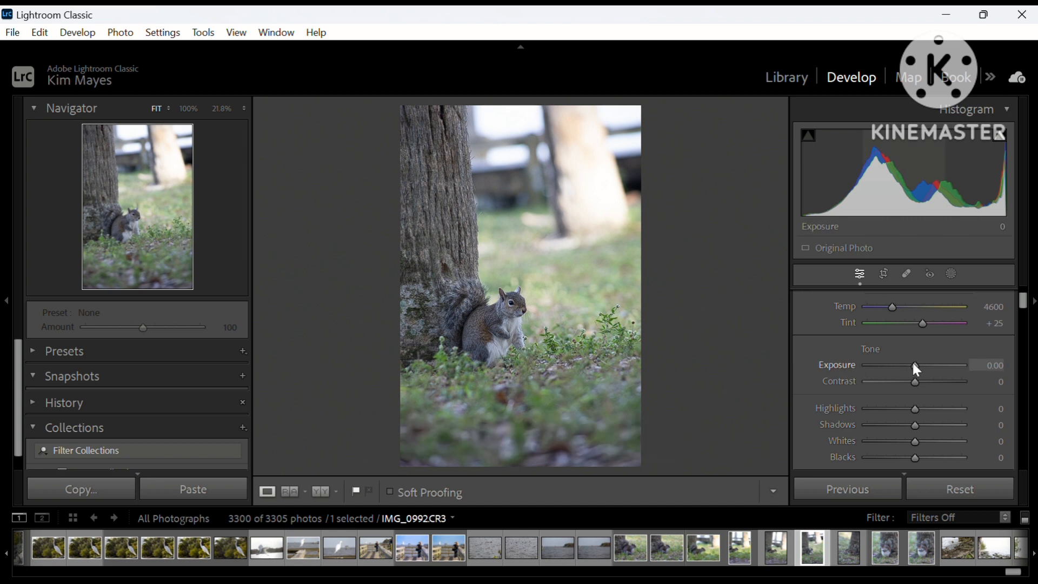
key(plus)
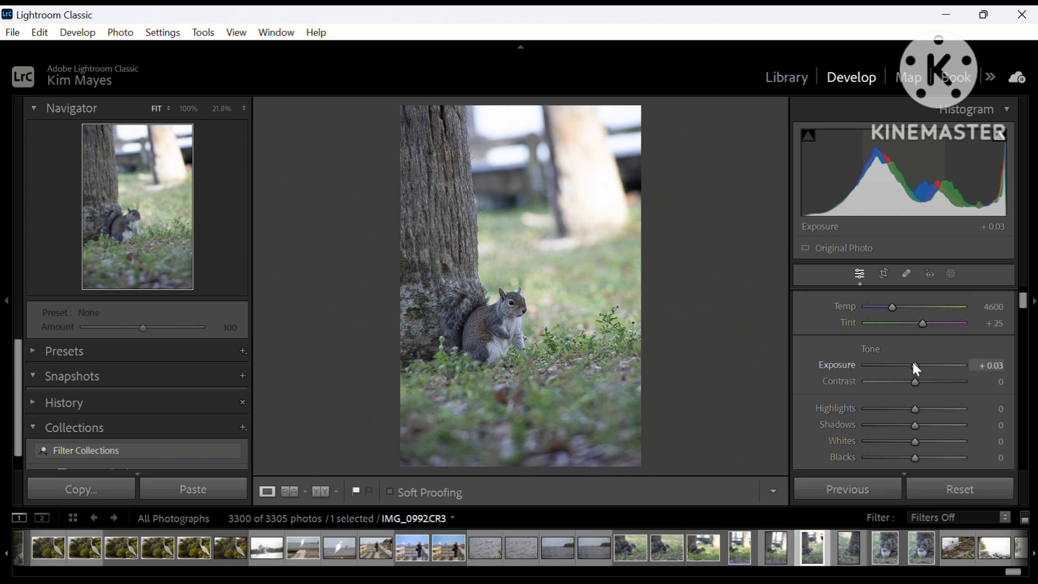
drag(913, 361, 910, 361)
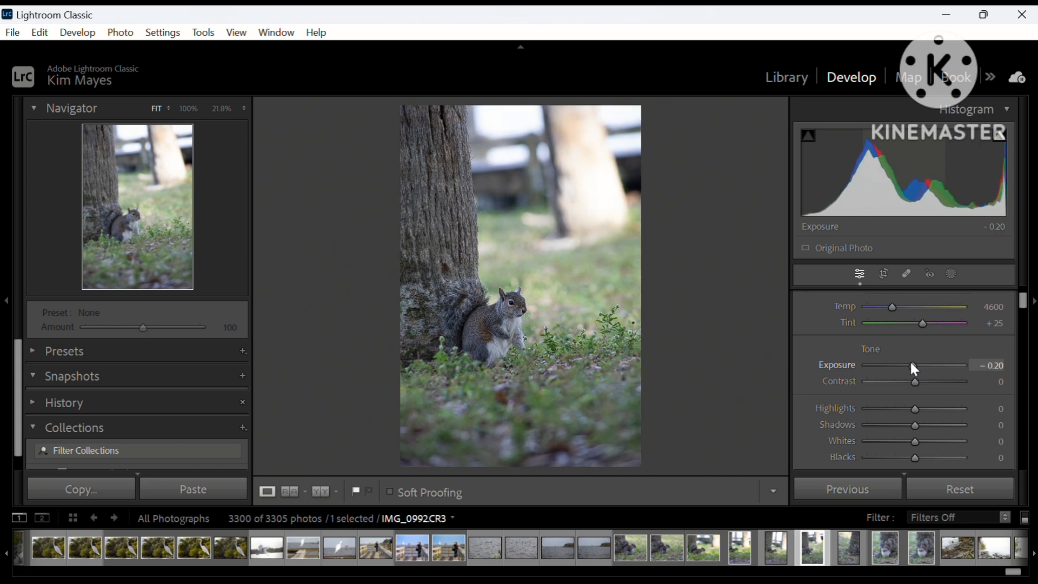
click(1031, 306)
click(1031, 306)
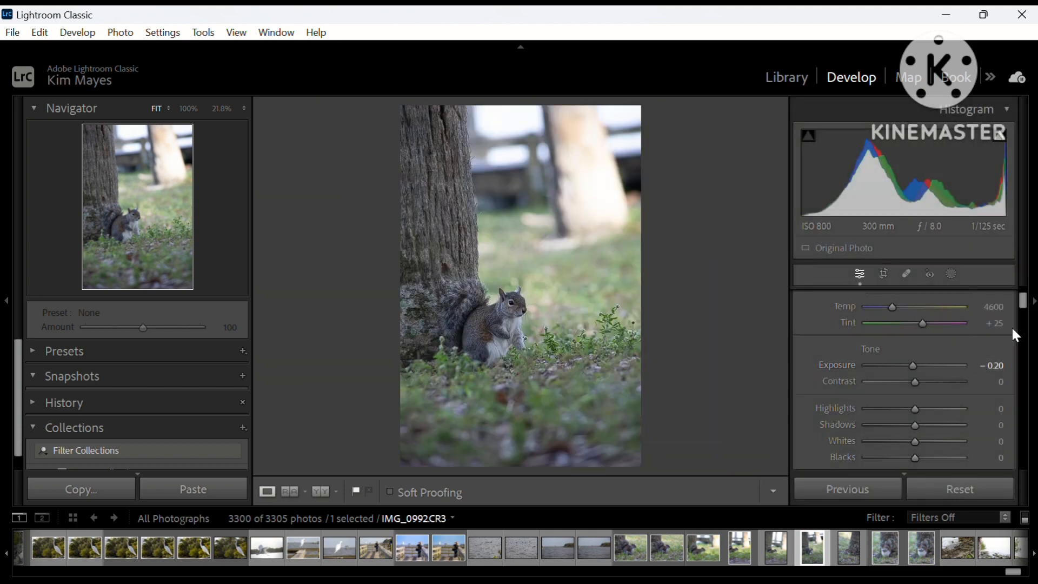
- Raise the photo's Clarity to +10, Vibrance to +41 and Saturation to +17
drag(1030, 310, 1030, 314)
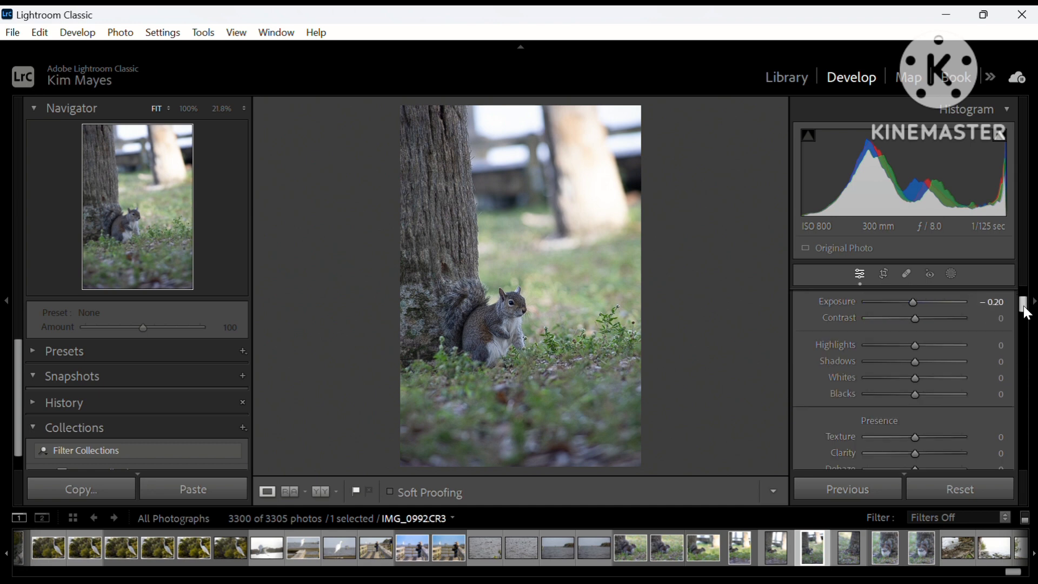
scroll(1029, 314, down, 2)
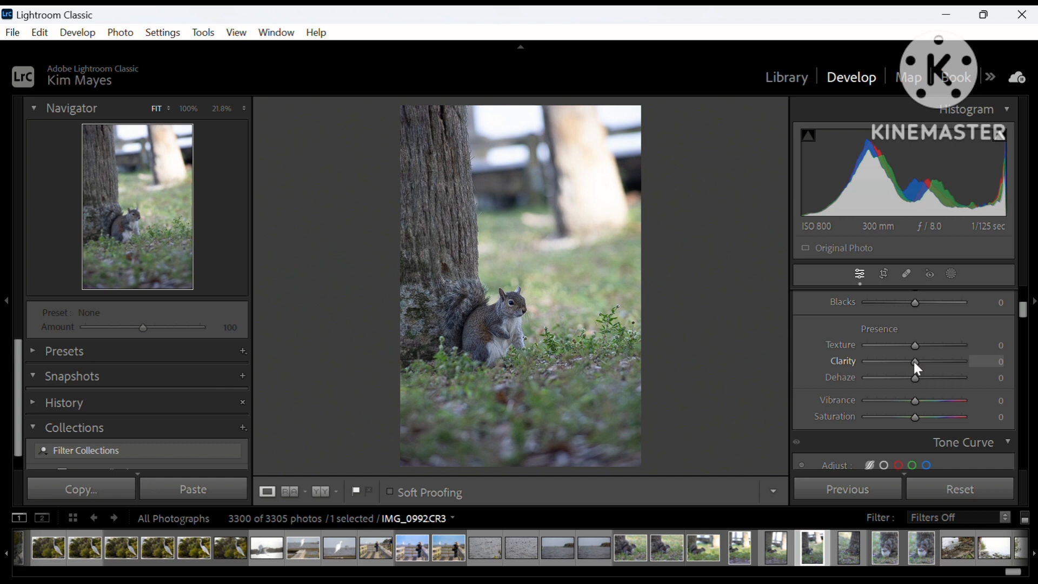
drag(915, 361, 916, 362)
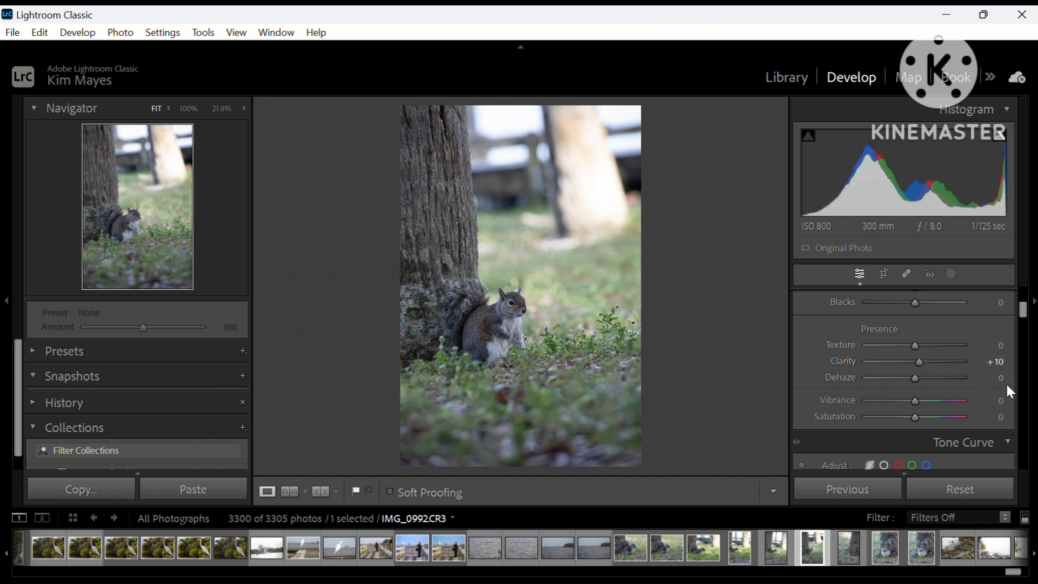
drag(915, 400, 933, 401)
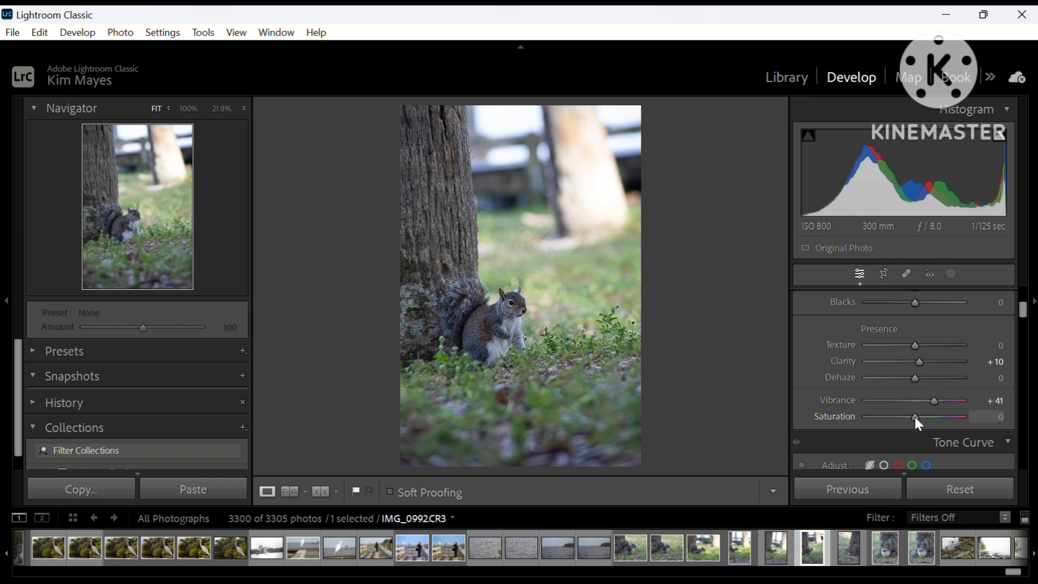
drag(915, 418, 923, 417)
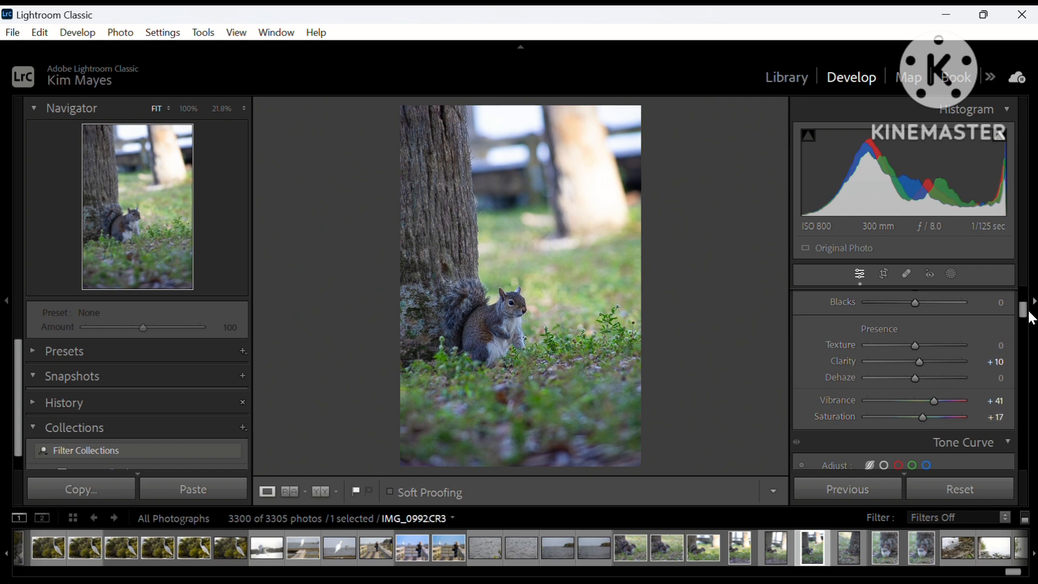
- Save the current edits as a new snapshot named "Basic"
drag(1027, 319, 1027, 335)
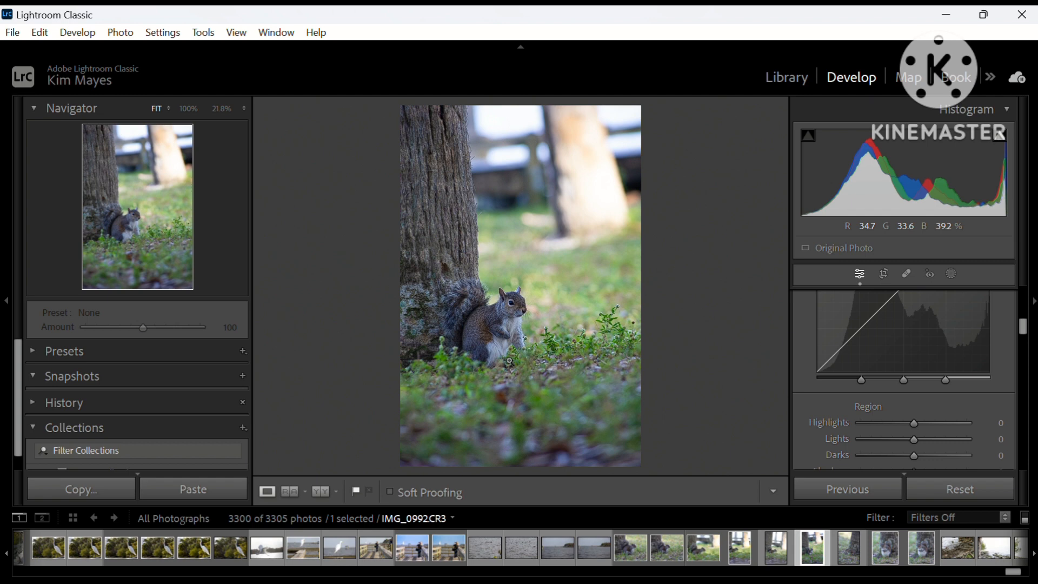
click(244, 377)
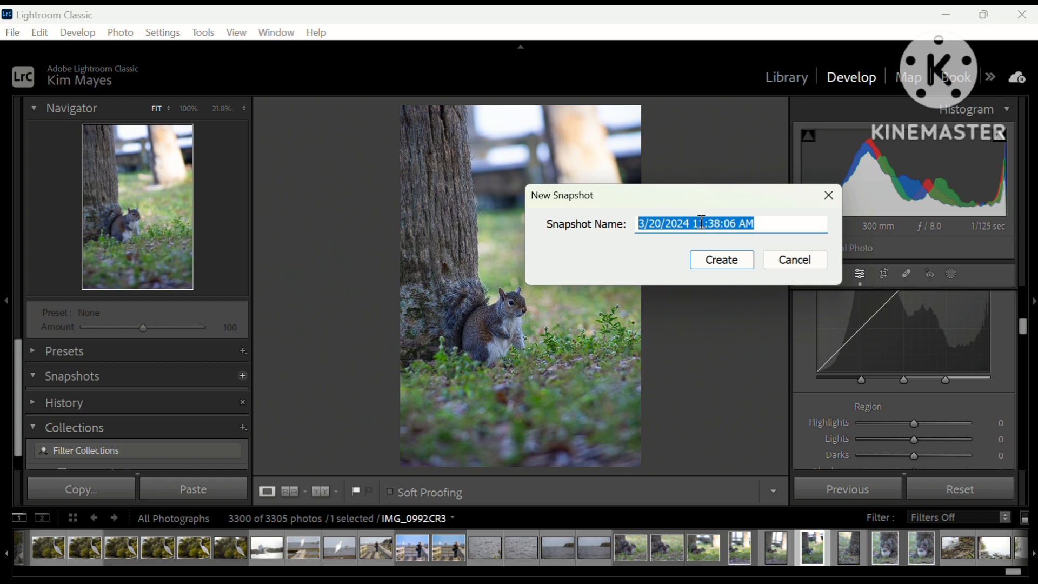
text(E)
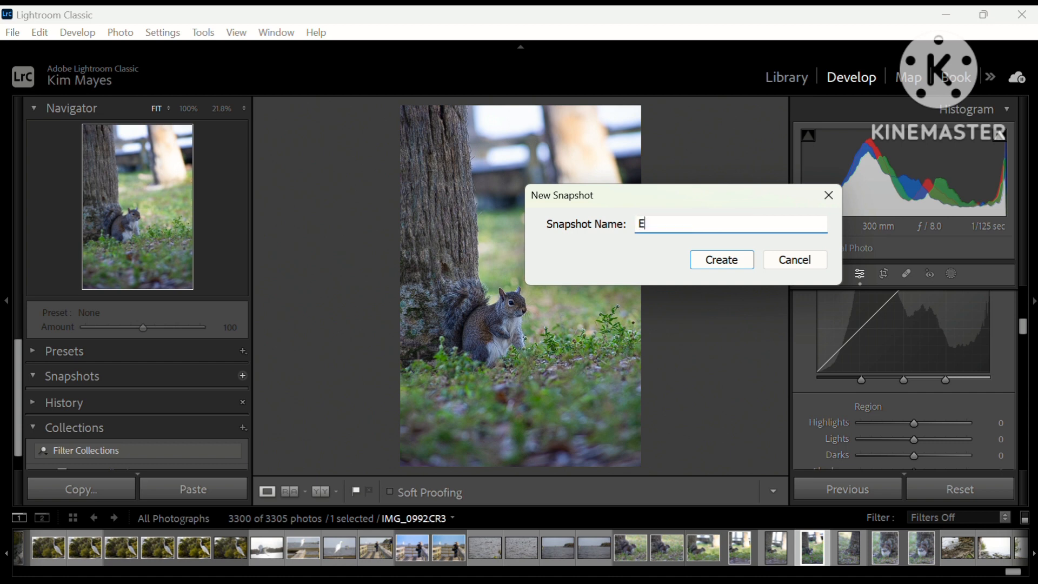
text(xposure)
key(ctrl+a)
key(BackSpace)
text(Exposure & Sat/Vibrance)
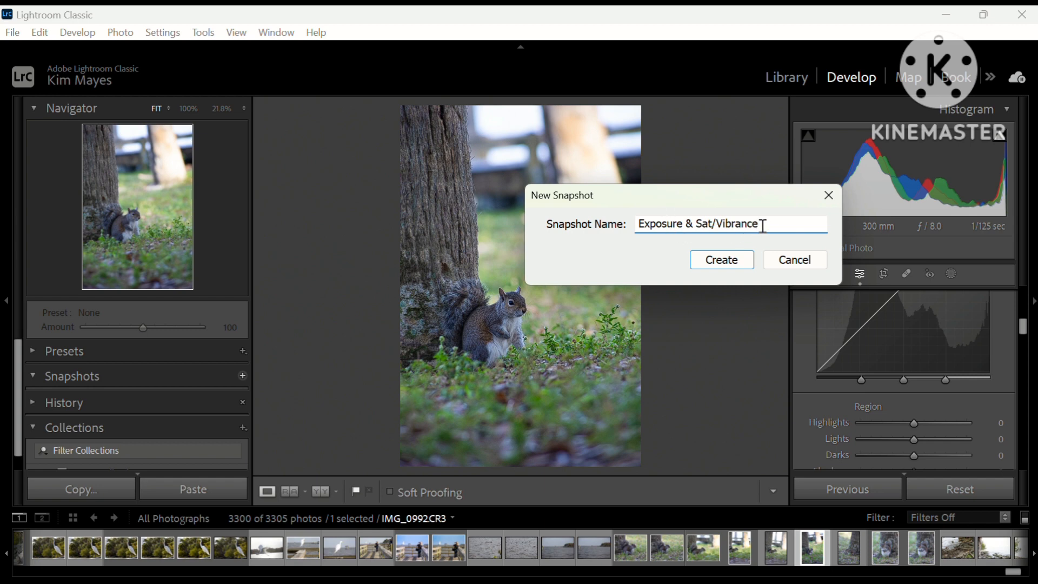
drag(764, 226, 625, 228)
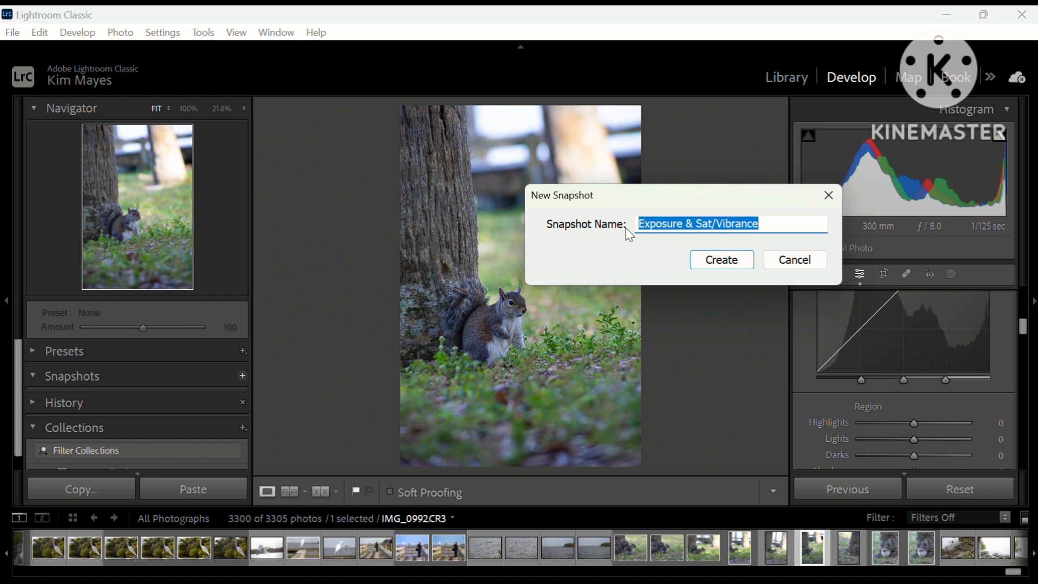
text(Basic)
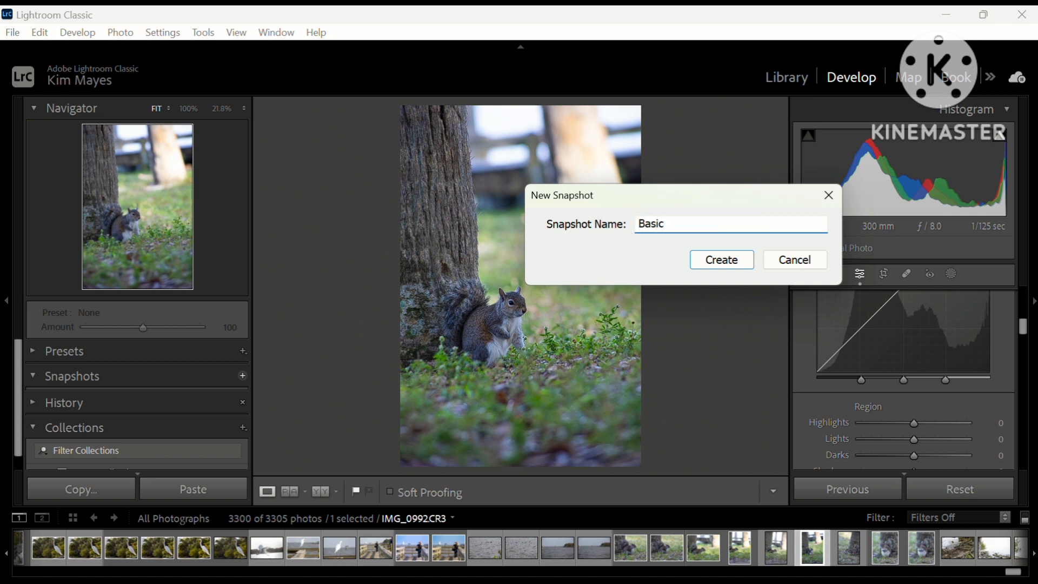
click(729, 268)
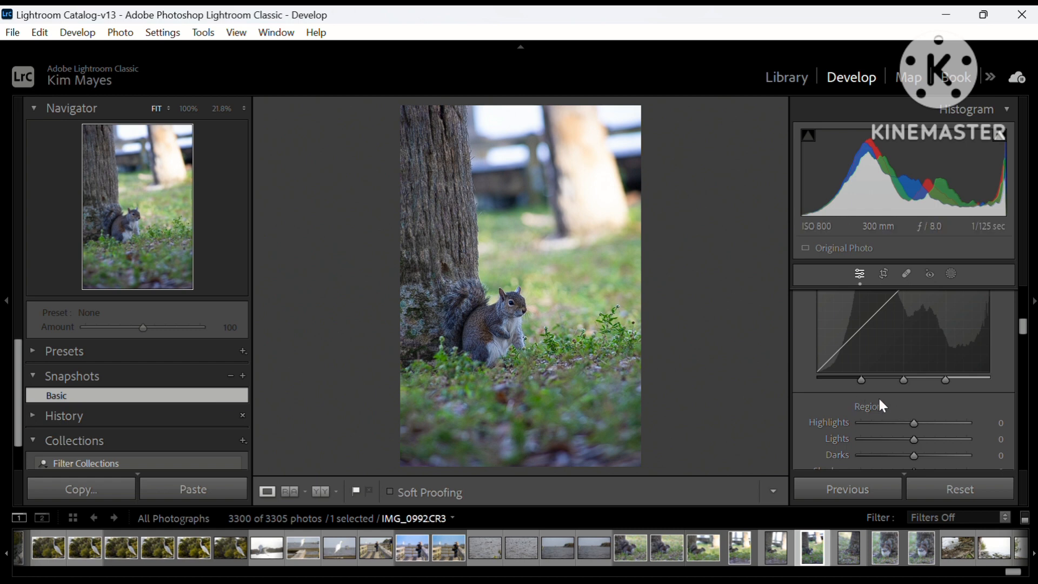
- Crop the photo to a custom, slightly landscape frame around the squirrel, keeping the tree trunk beside it and cutting most of the upper background and lower grass
click(884, 276)
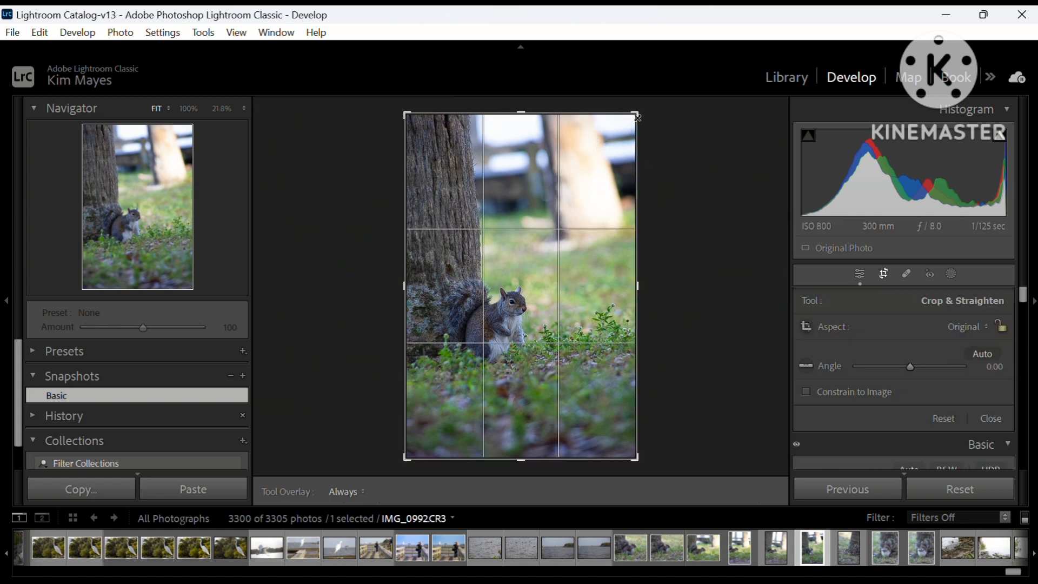
drag(636, 113, 624, 170)
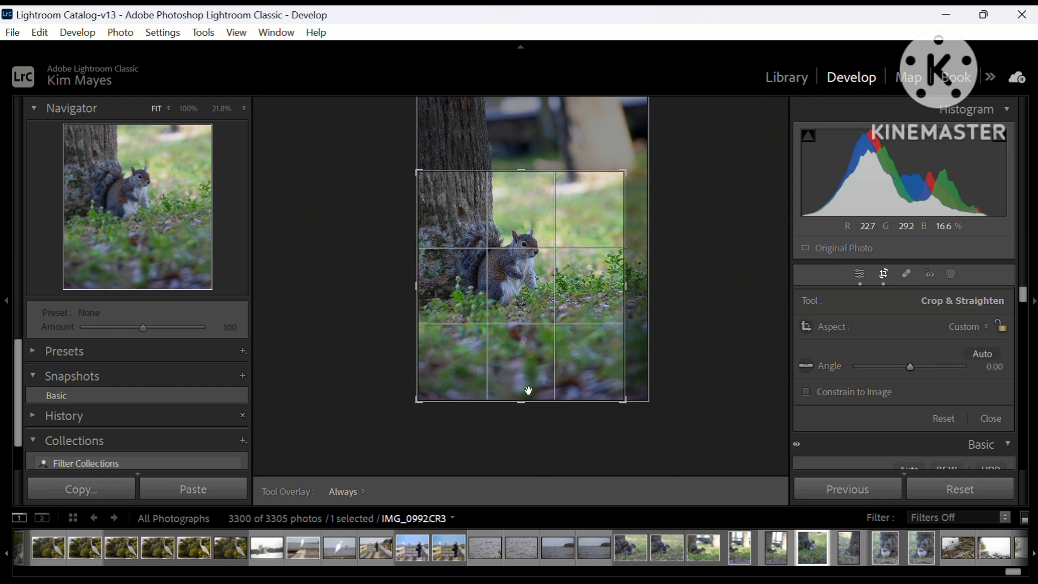
drag(526, 402, 527, 365)
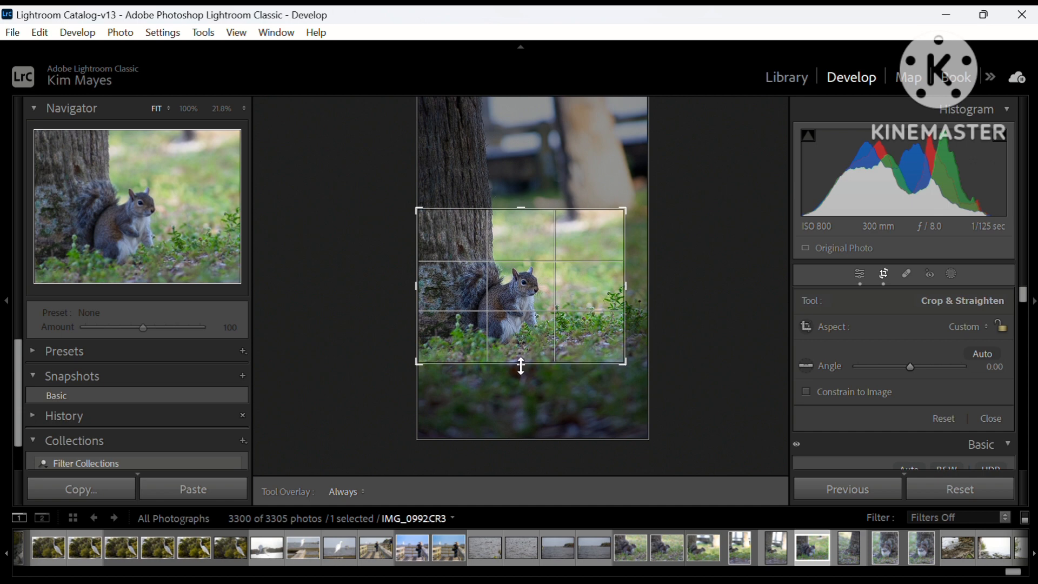
drag(521, 366, 521, 370)
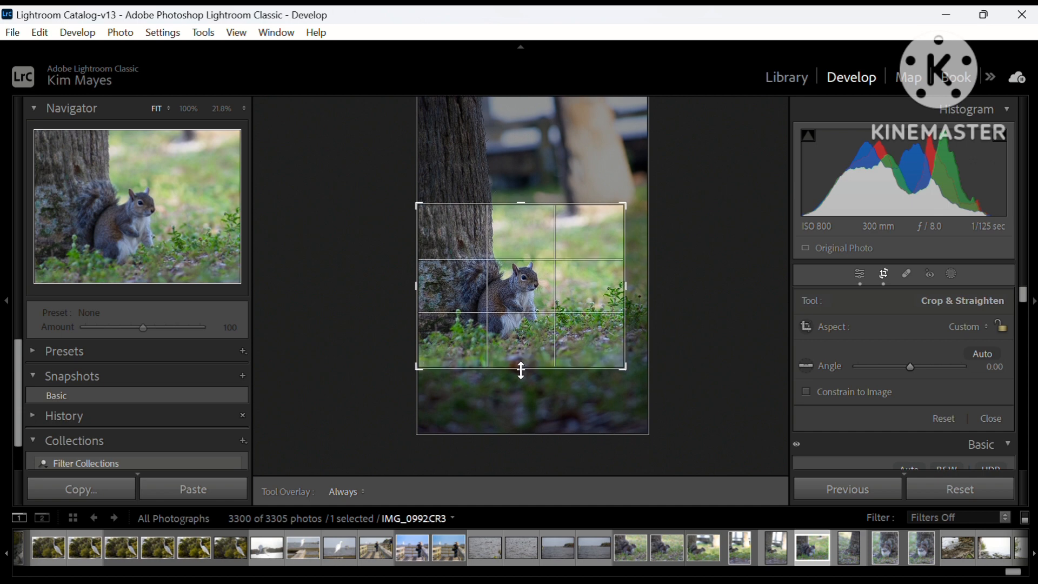
click(990, 419)
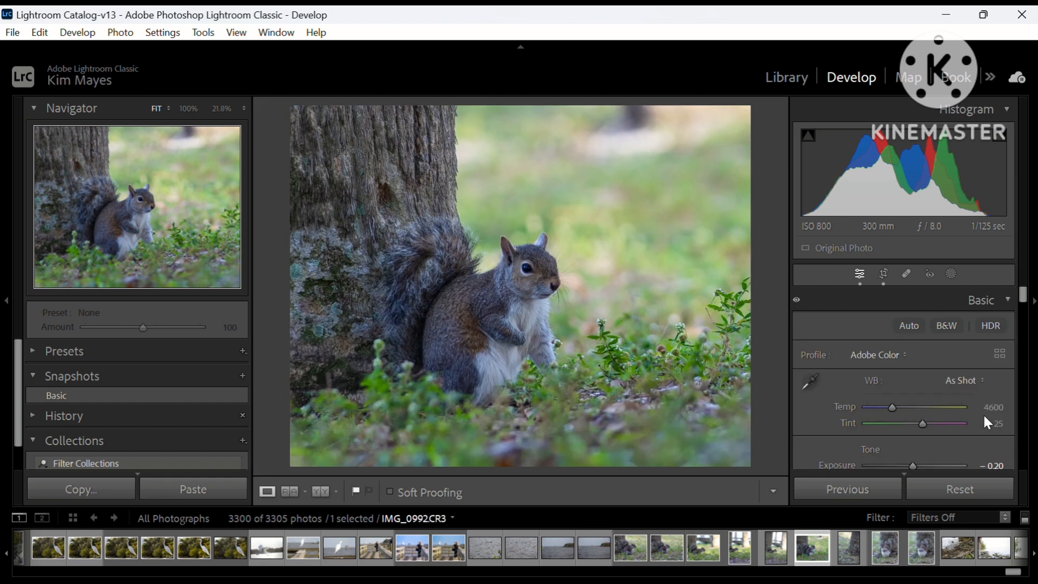
- Save the cropped version as a new snapshot named "Crop"
click(243, 377)
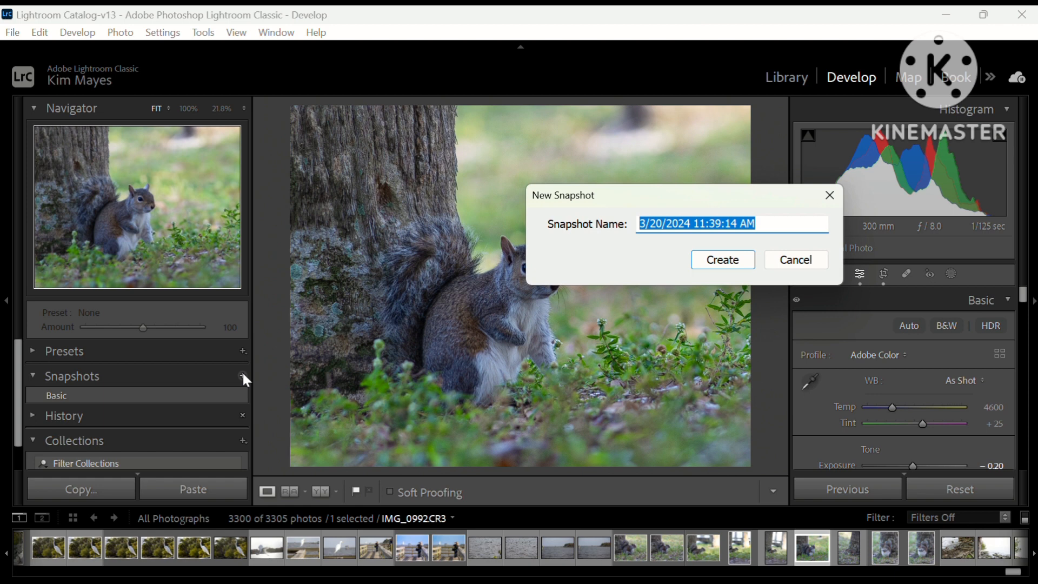
text(Crop)
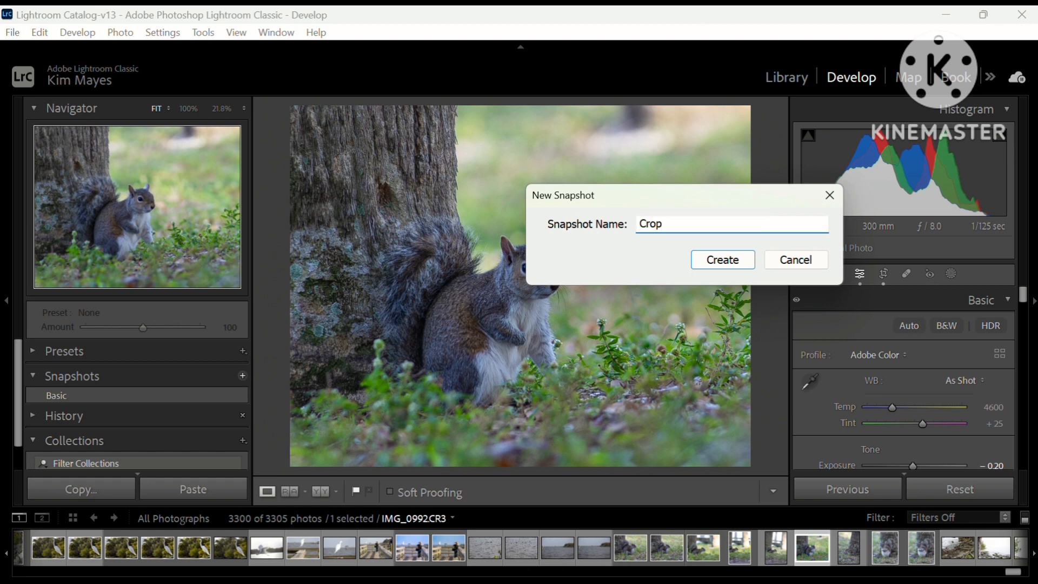
click(724, 260)
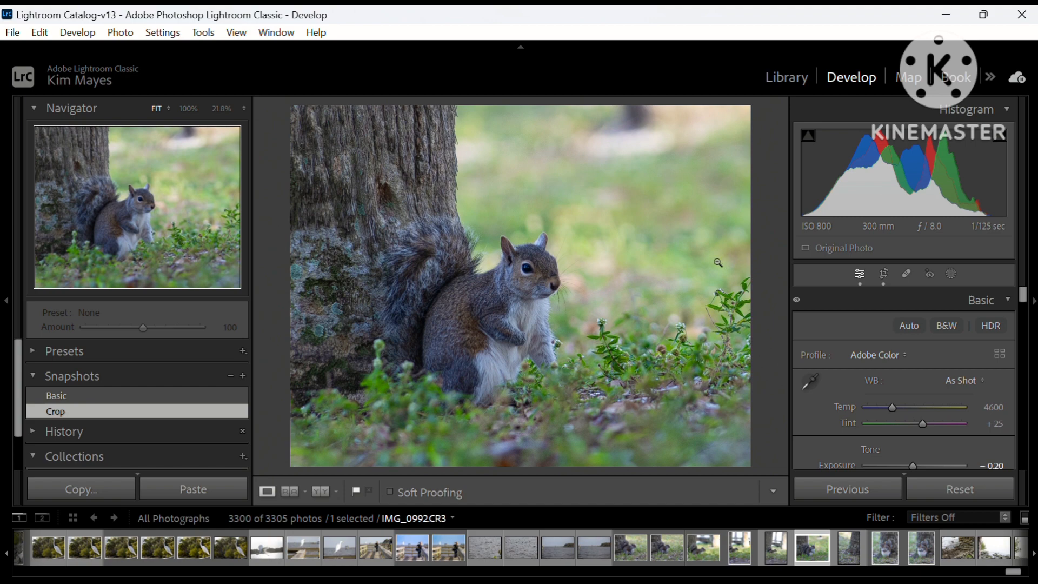
- Convert the cropped photo to black and white and set its post-crop vignetting amount to -10
click(237, 401)
click(945, 326)
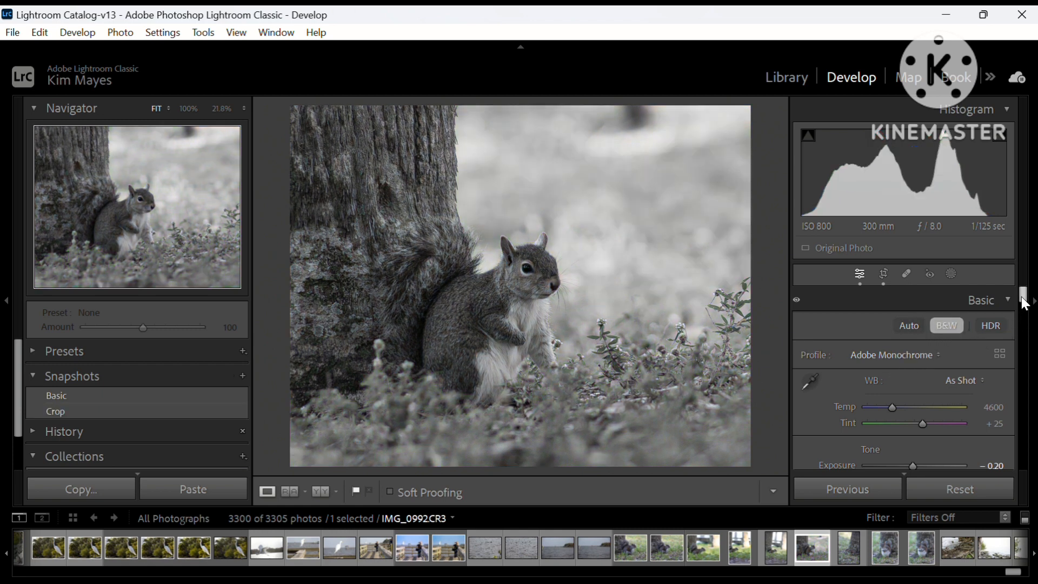
scroll(1027, 311, down, 2)
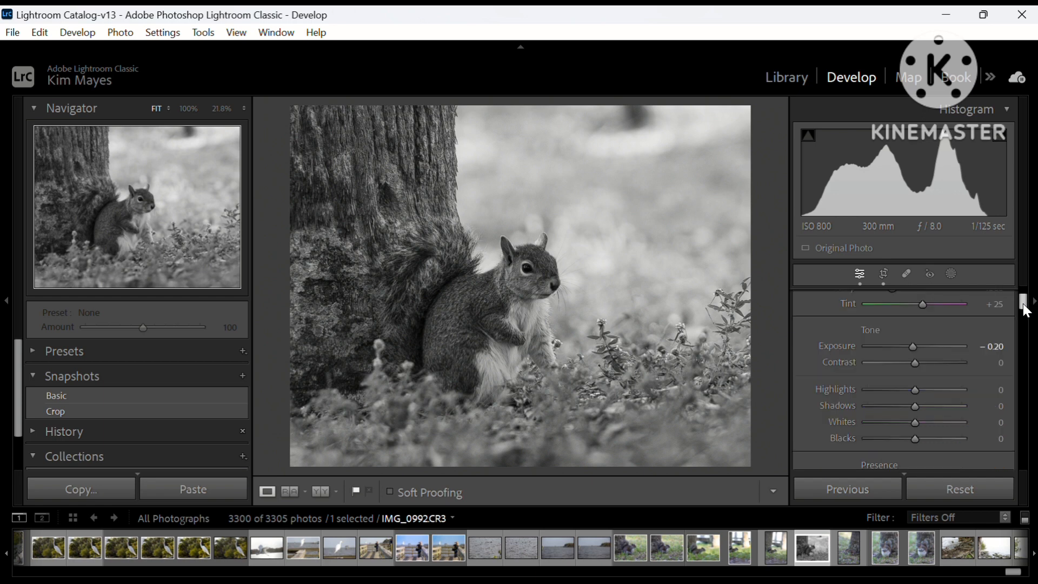
drag(1027, 311, 1024, 400)
click(1029, 401)
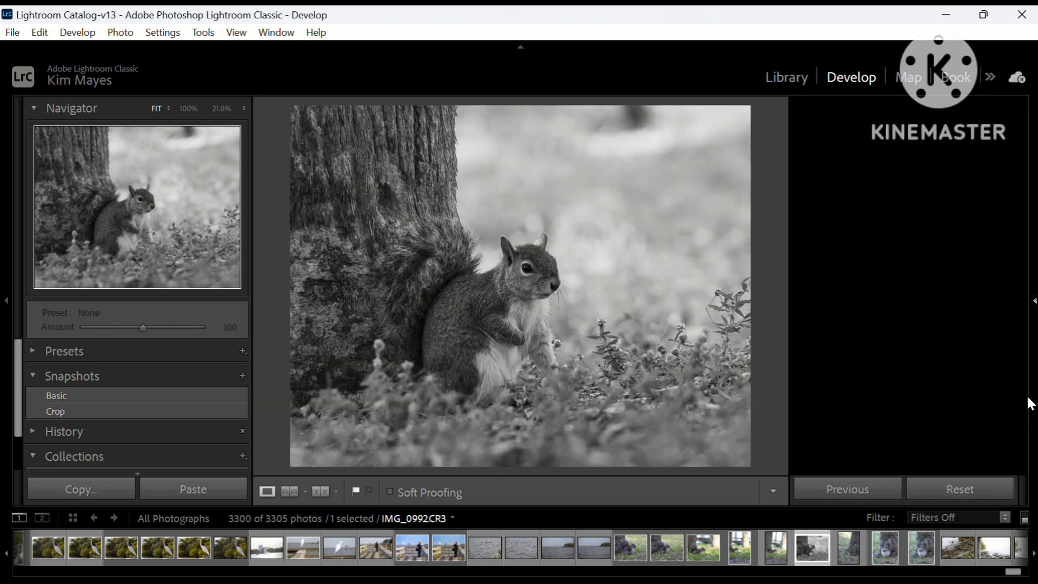
click(1030, 301)
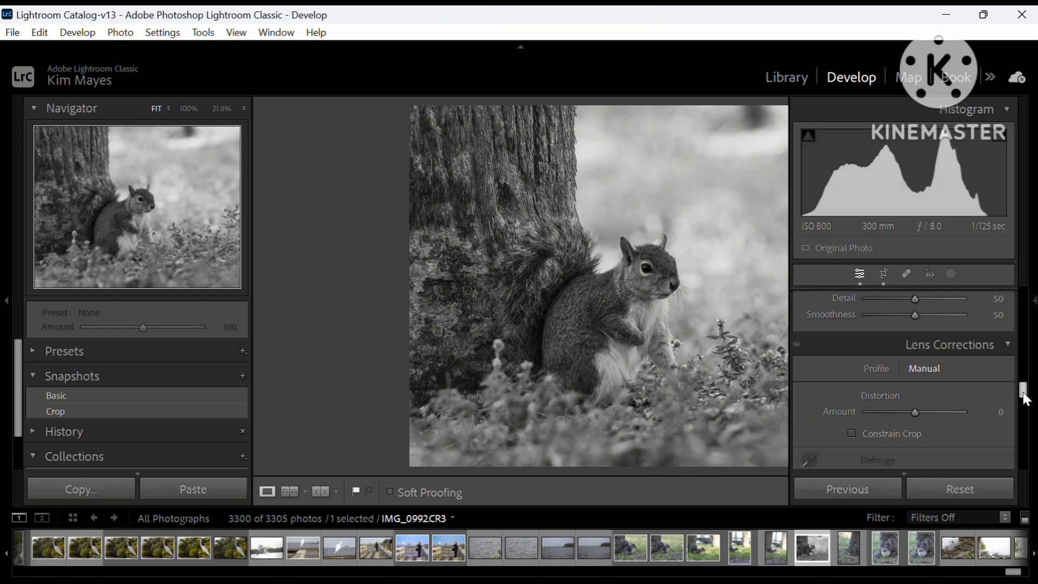
drag(1027, 399, 1022, 447)
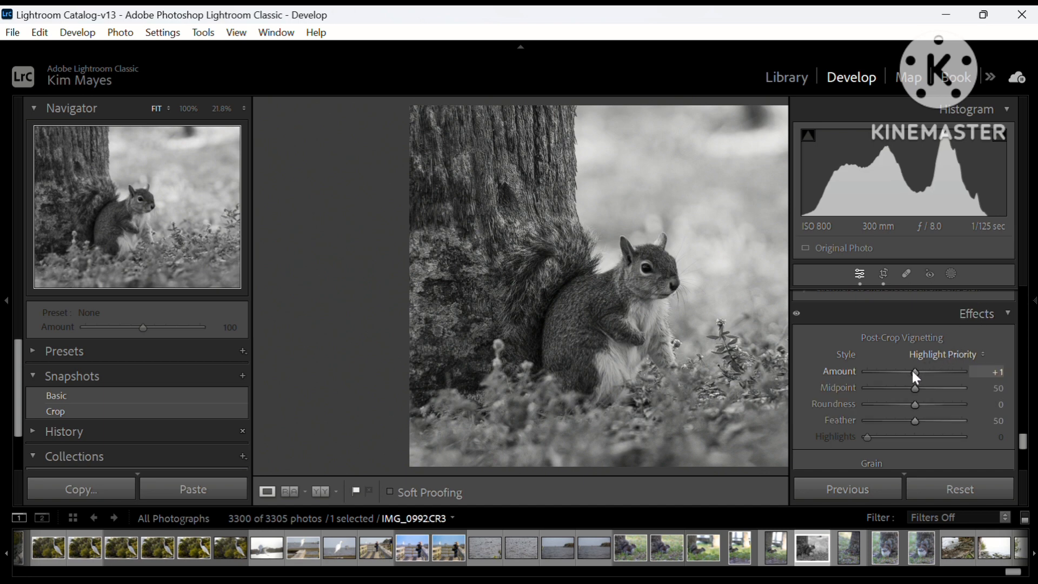
drag(913, 372, 908, 371)
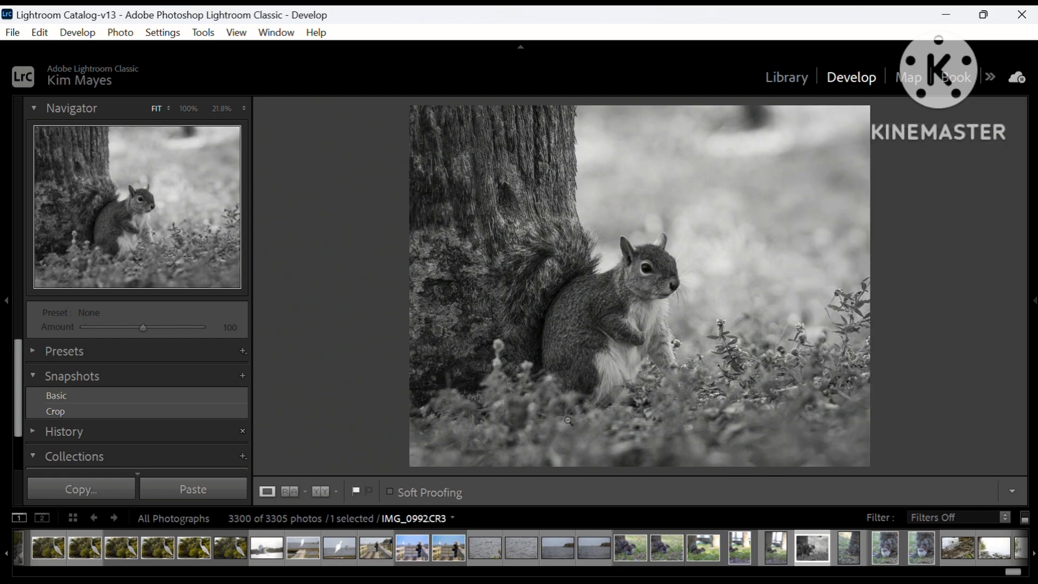
click(1032, 301)
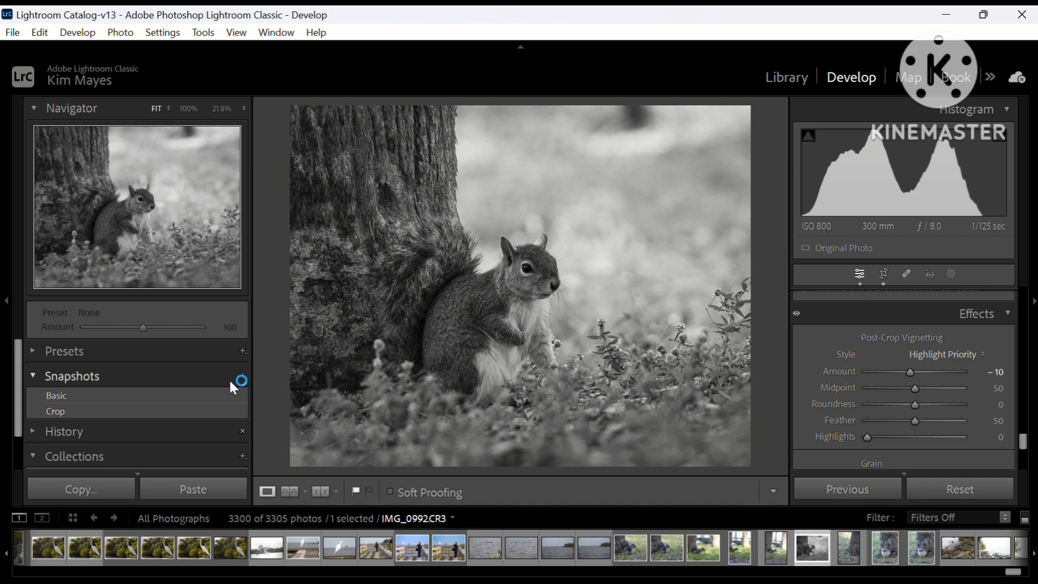
- Save the monochrome version as a new snapshot named "Black & White"
click(243, 374)
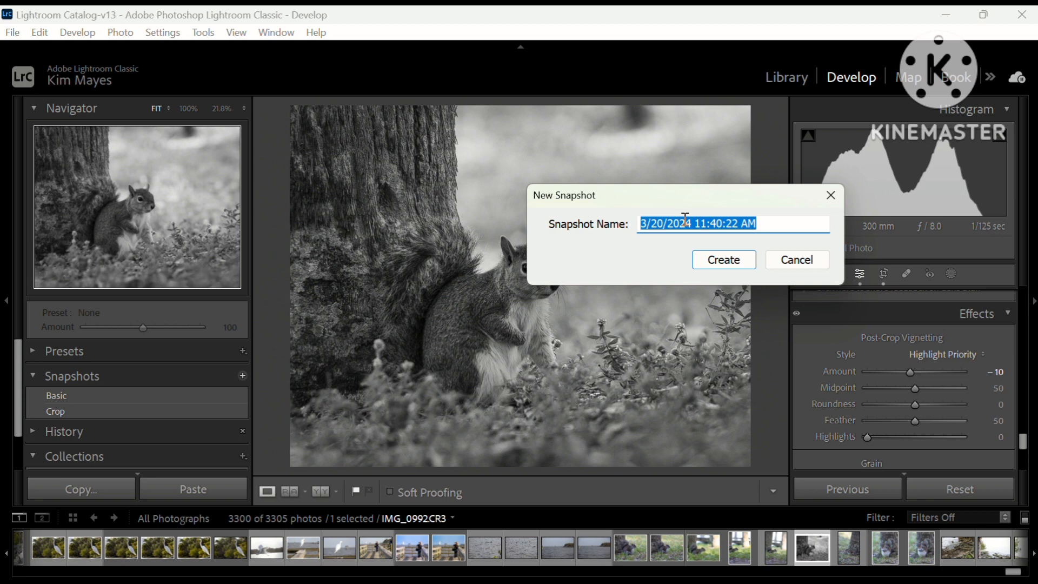
text(Black )
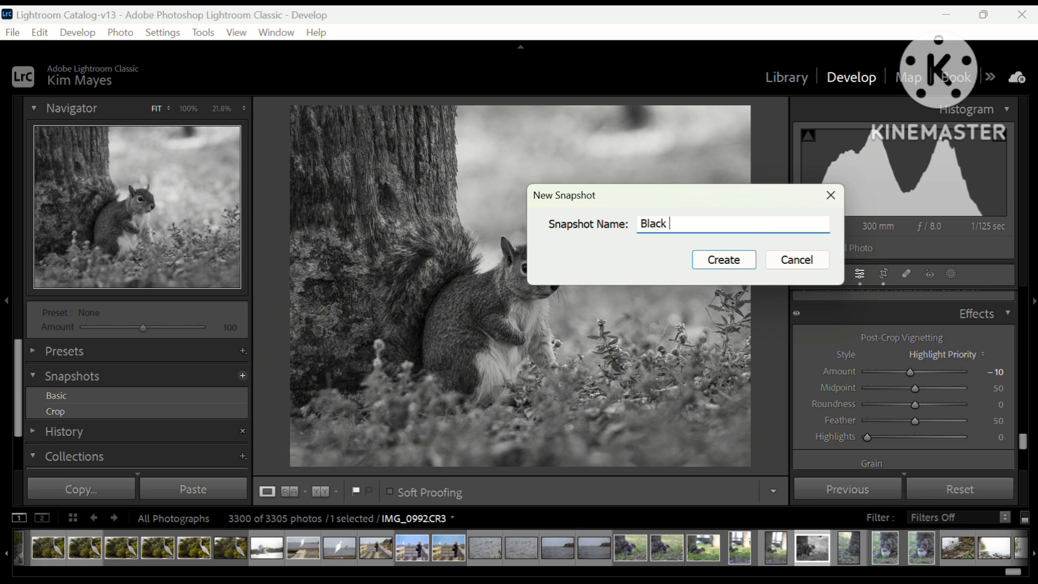
text(& White)
click(720, 259)
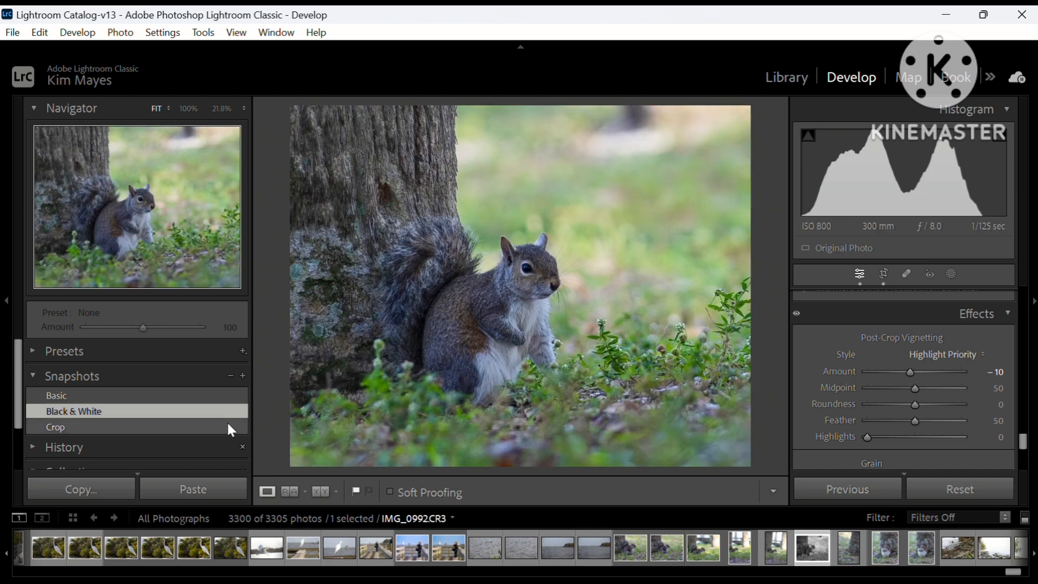
- Restore the "Crop" snapshot and tighten its crop slightly by lowering the frame's top edge above the squirrel
click(230, 429)
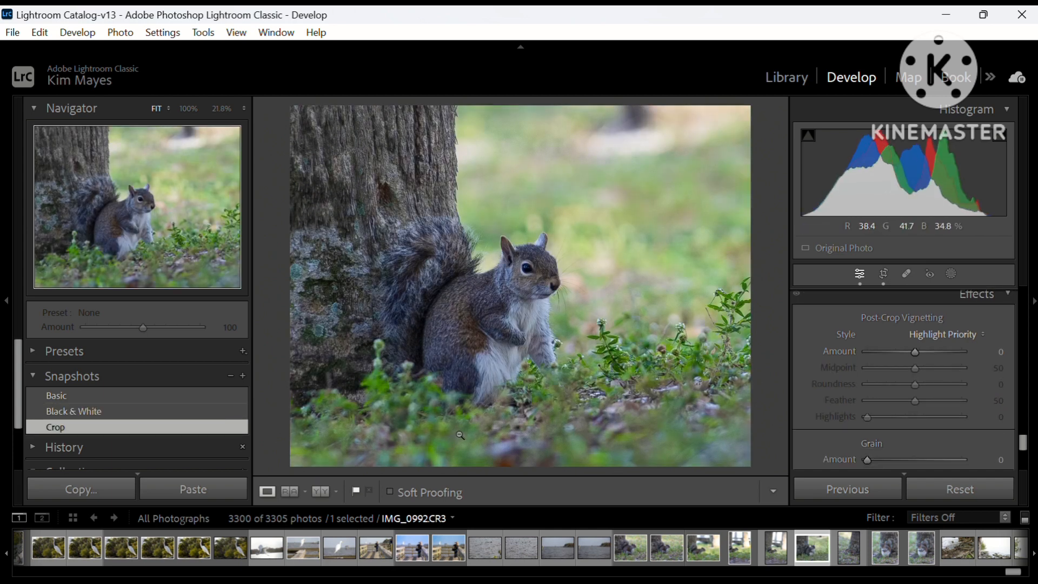
click(884, 274)
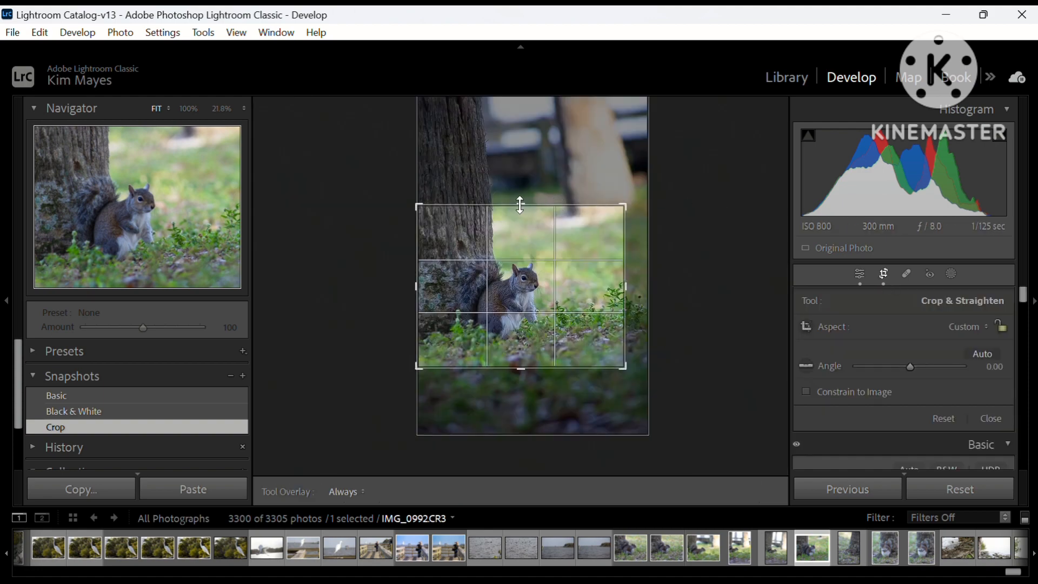
drag(521, 205, 521, 210)
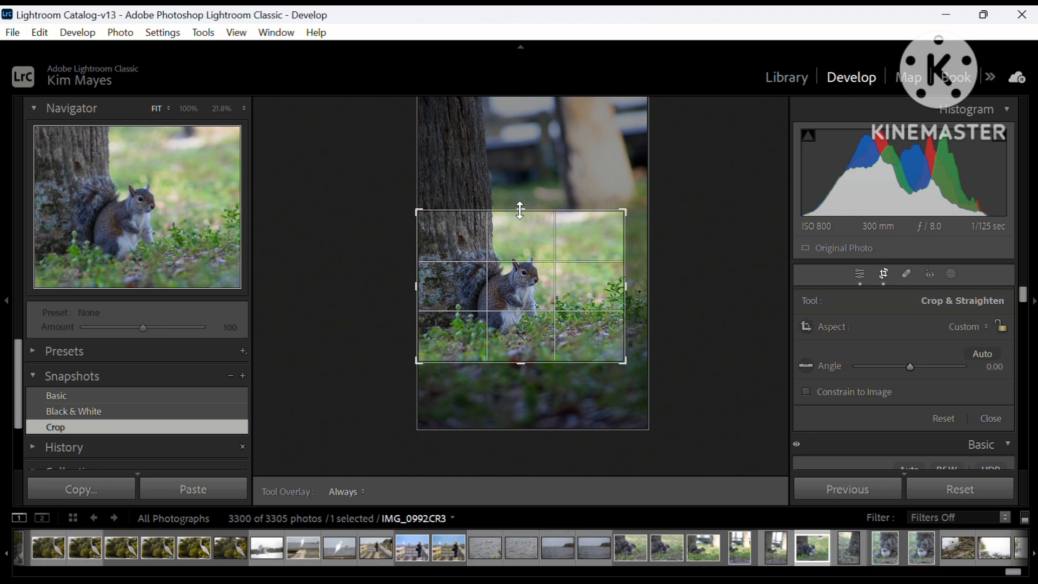
click(991, 420)
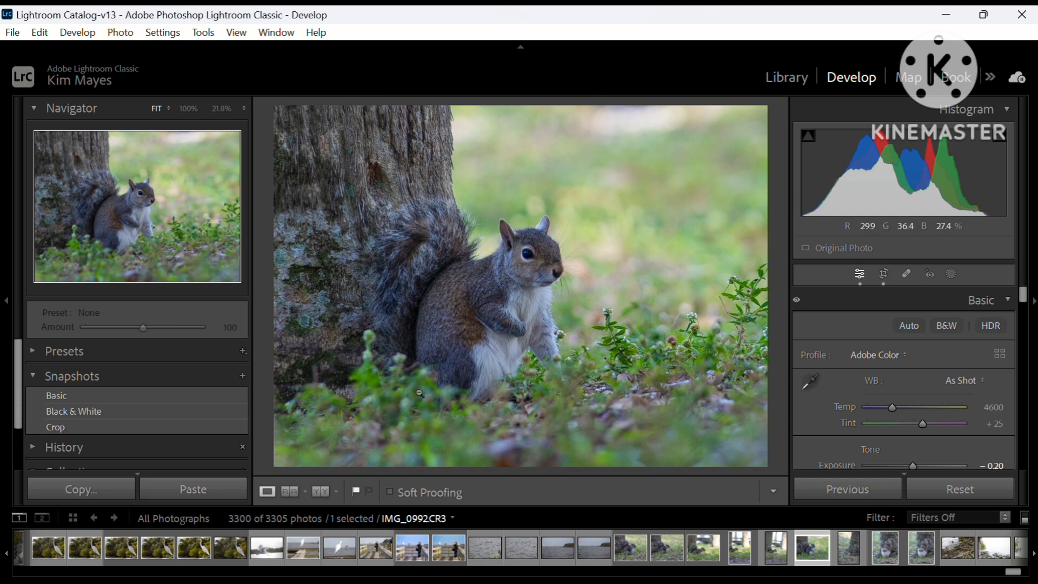
- Update the "Crop" snapshot with the current settings
click(214, 396)
click(184, 412)
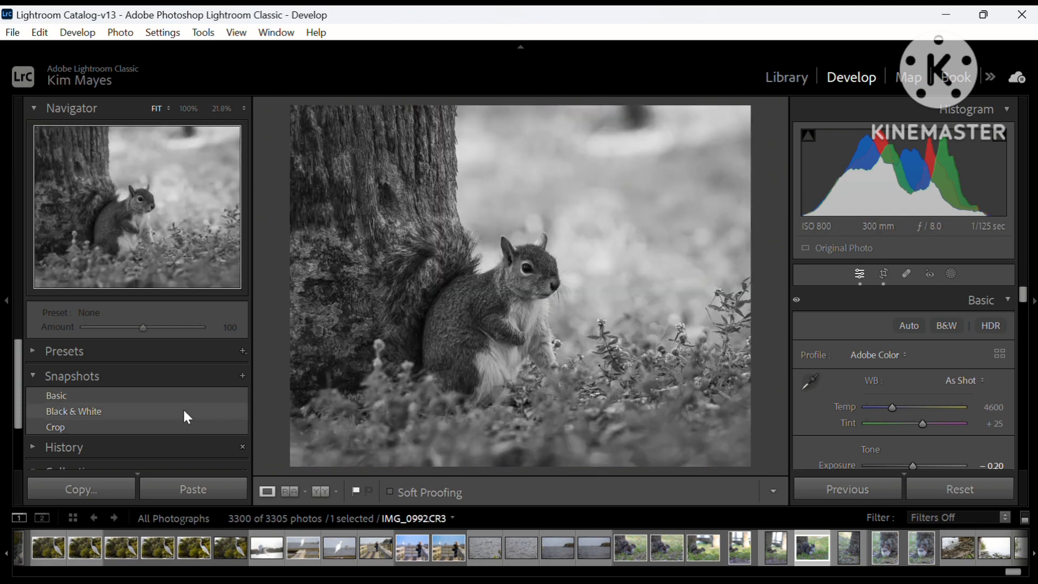
click(236, 428)
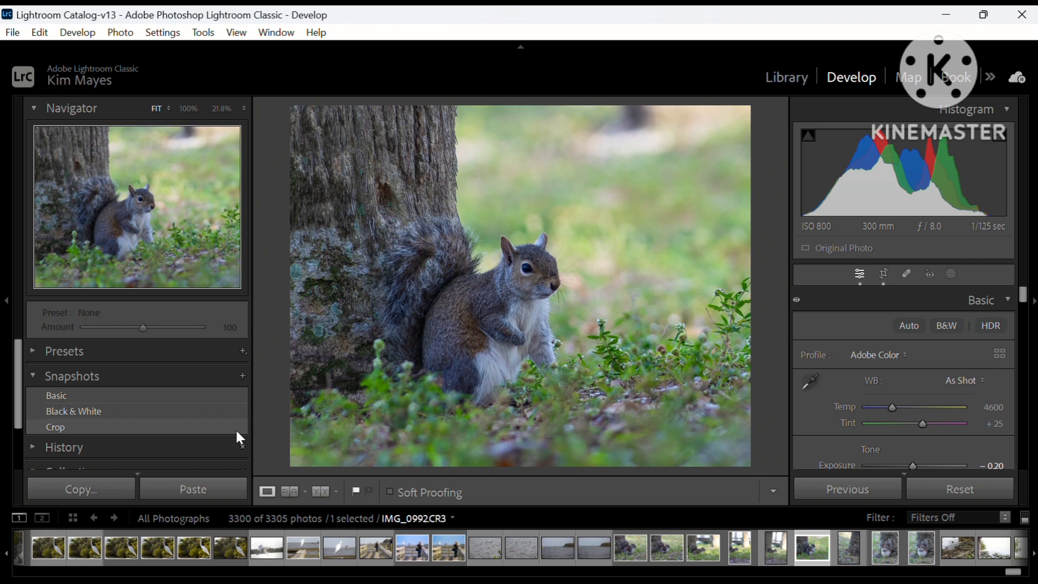
right_click(240, 436)
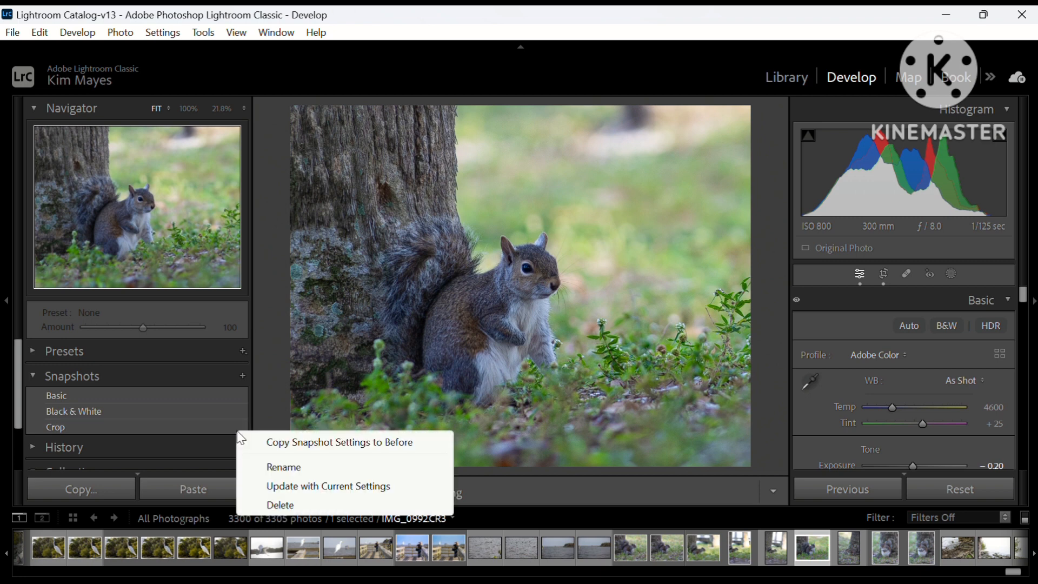
click(286, 489)
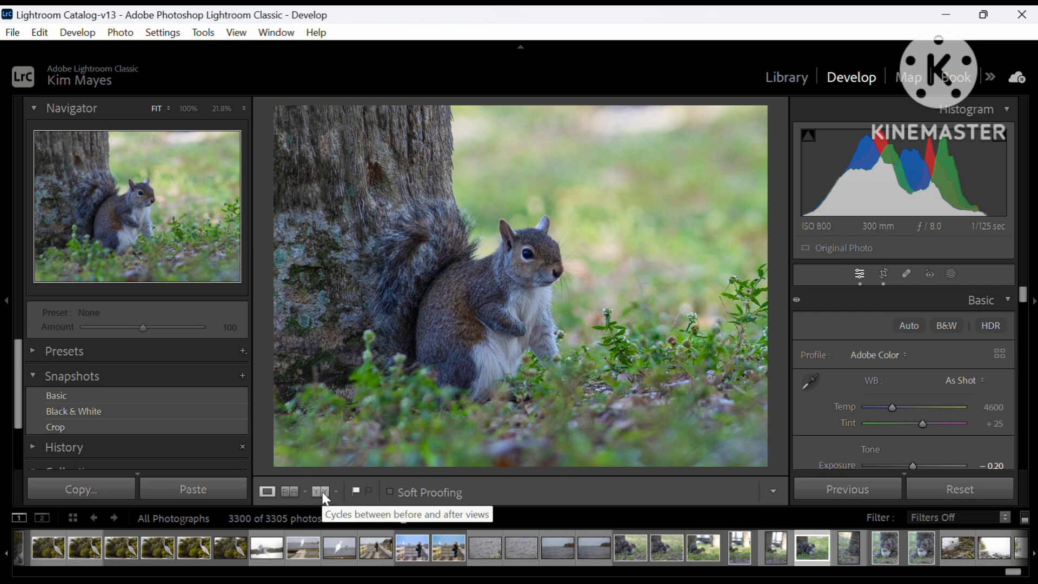
- Show the "Basic" snapshot in a side-by-side before/after view and compare the "Black & White" and "Crop" snapshots against the before image
click(152, 395)
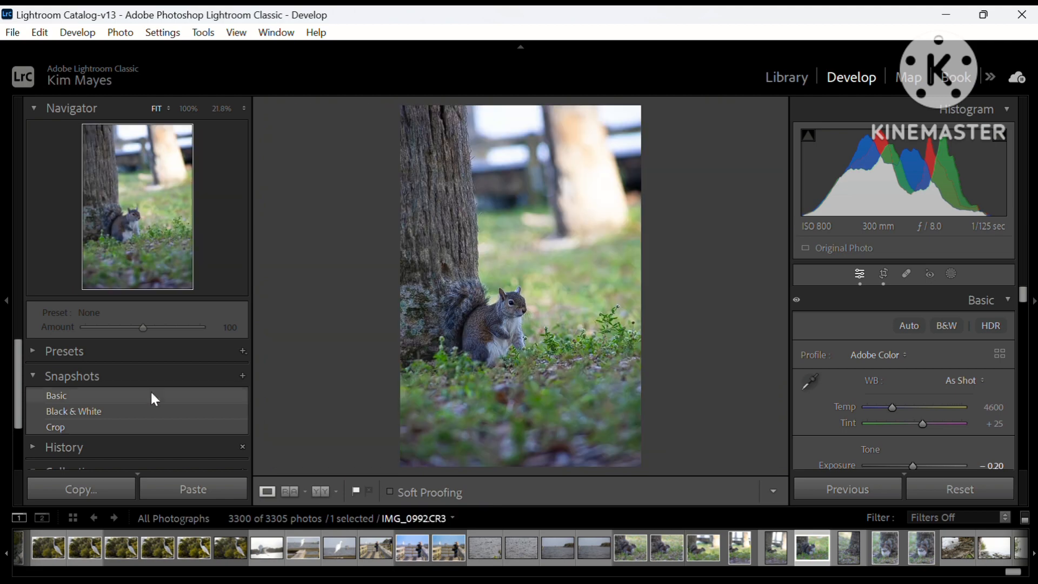
click(316, 490)
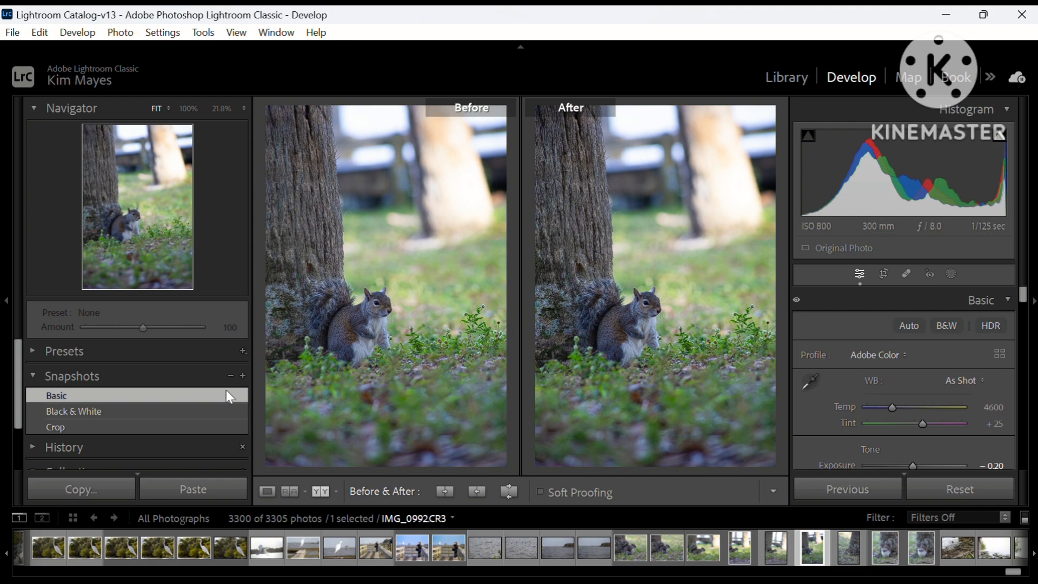
click(223, 407)
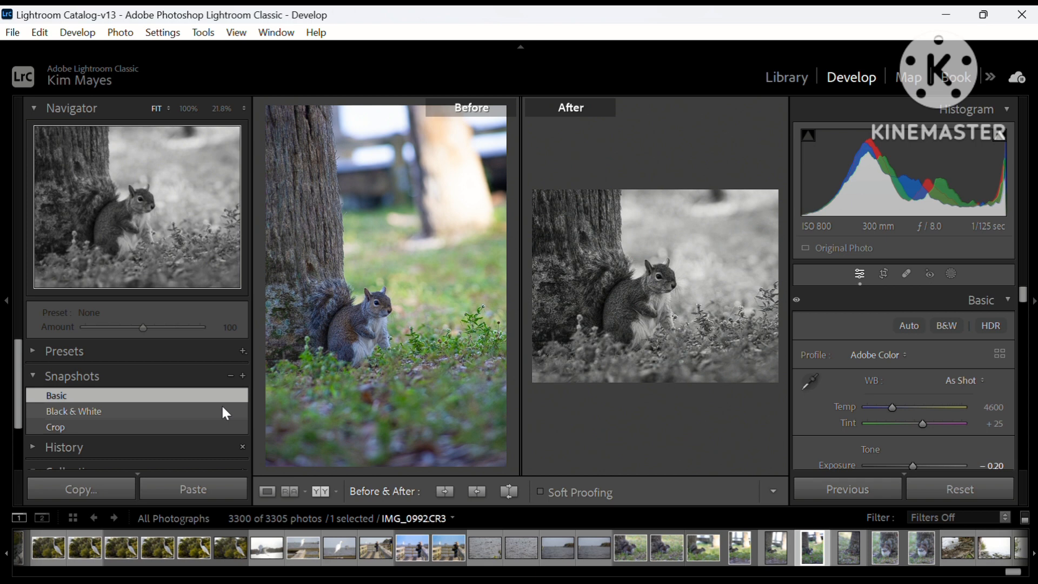
click(222, 427)
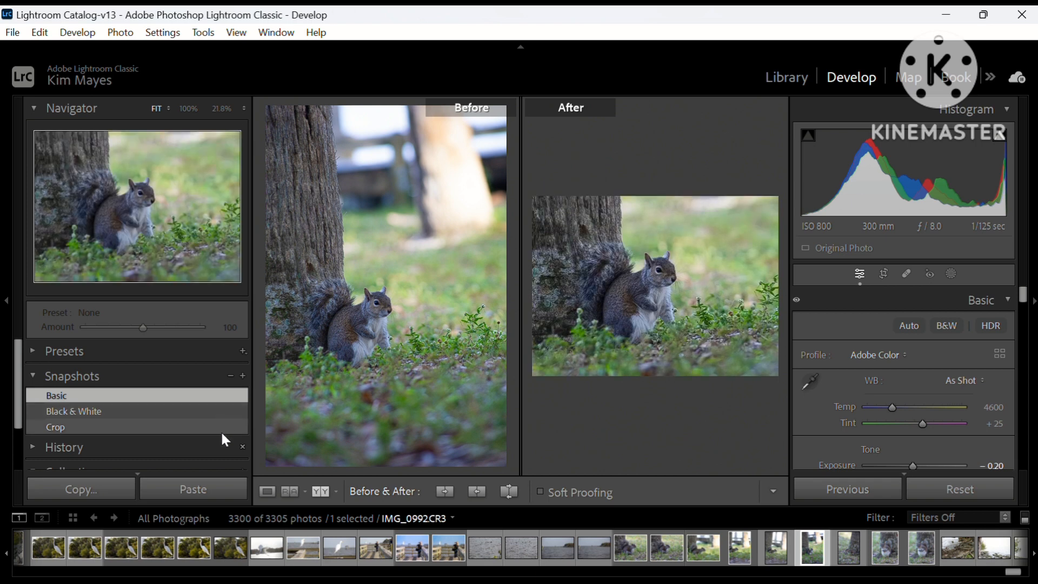